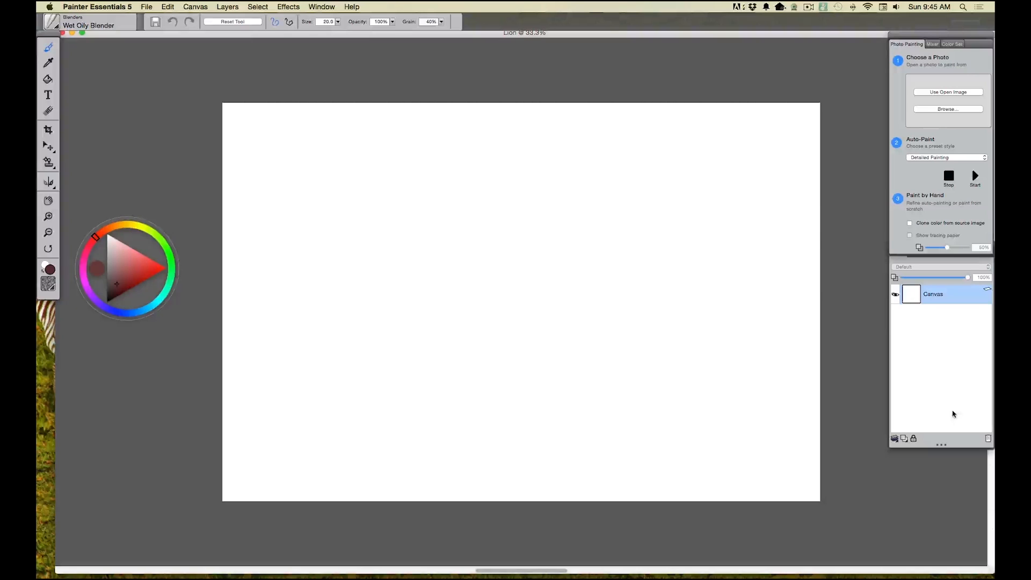
# - Add a new layer and choose the Sharp Charcoal Pencil from the Chalk, Pastel & Crayons brushes
pyautogui.click(904, 438)
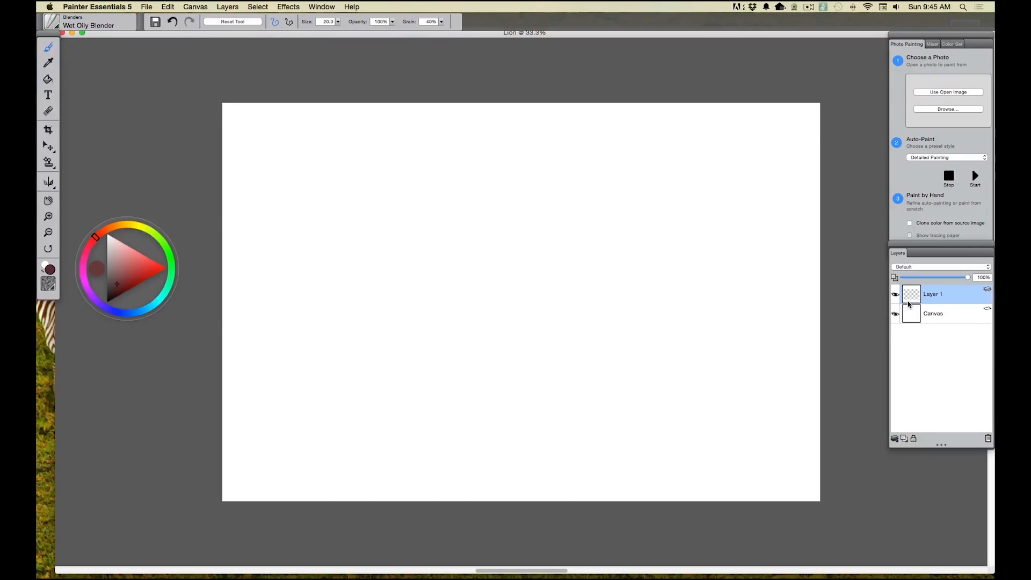
pyautogui.click(57, 28)
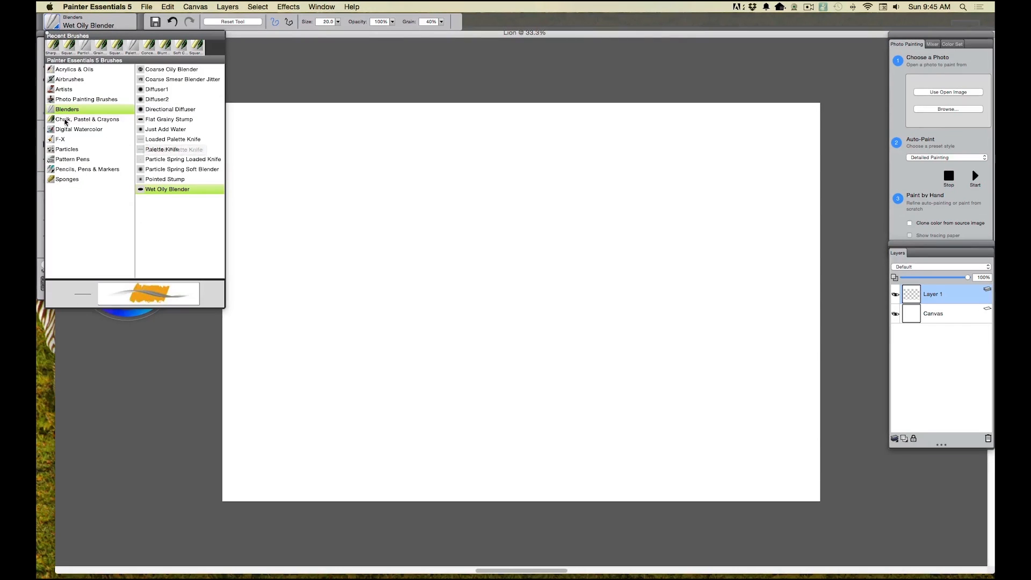
pyautogui.click(110, 121)
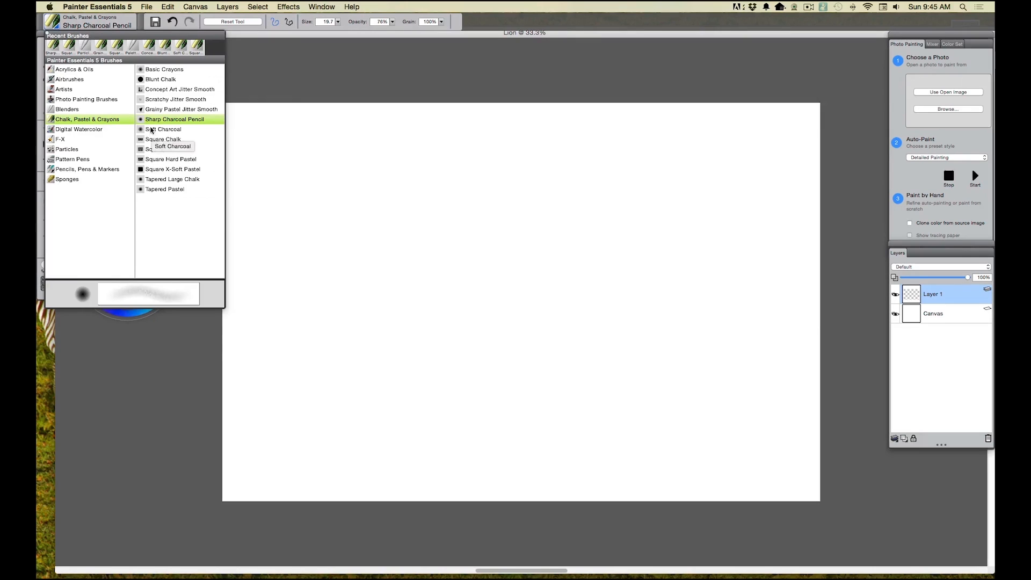
pyautogui.click(461, 190)
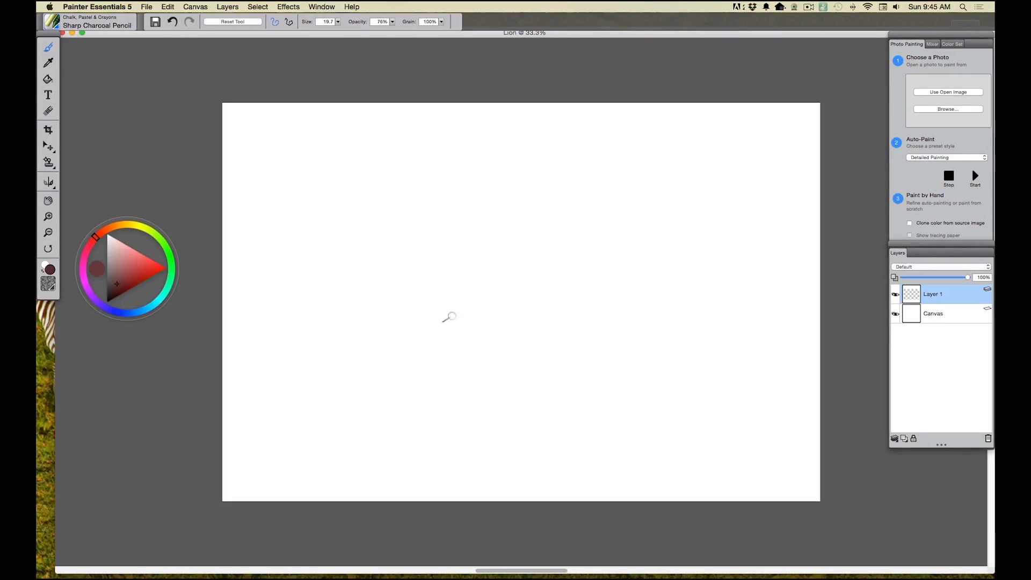
# - Rough in the animal's back line, the rounded rump contour and the start of the hind leg
pyautogui.moveTo(442, 309); pyautogui.dragTo(333, 304)
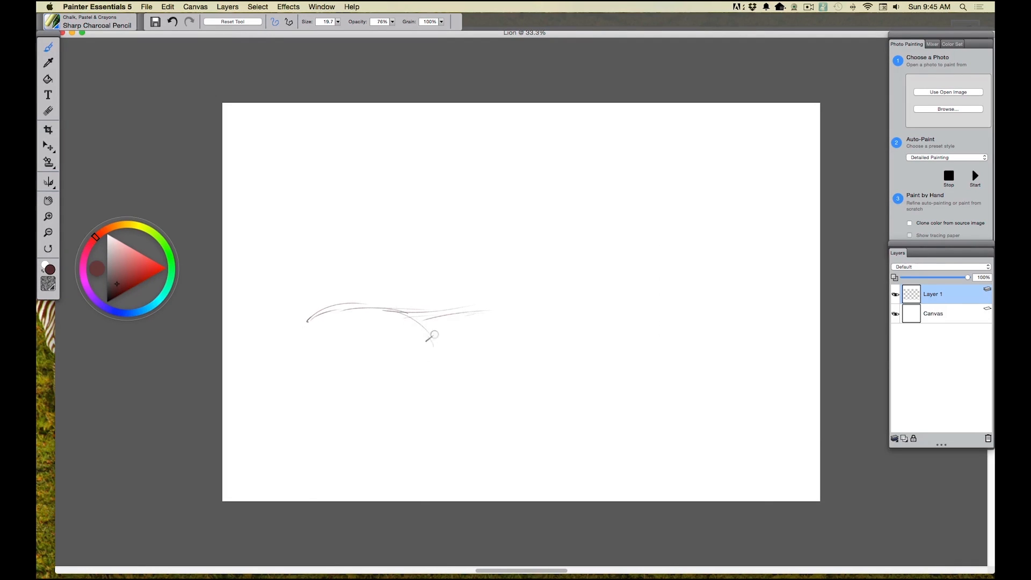
pyautogui.moveTo(446, 348)
pyautogui.mouseDown()
pyautogui.moveTo(296, 318)
pyautogui.moveTo(268, 344)
pyautogui.moveTo(270, 365)
pyautogui.moveTo(431, 354)
pyautogui.moveTo(435, 375)
pyautogui.mouseUp()
pyautogui.moveTo(436, 349)
pyautogui.mouseDown()
pyautogui.moveTo(396, 322)
pyautogui.moveTo(319, 319)
pyautogui.mouseUp()
pyautogui.moveTo(302, 382); pyautogui.dragTo(298, 405)
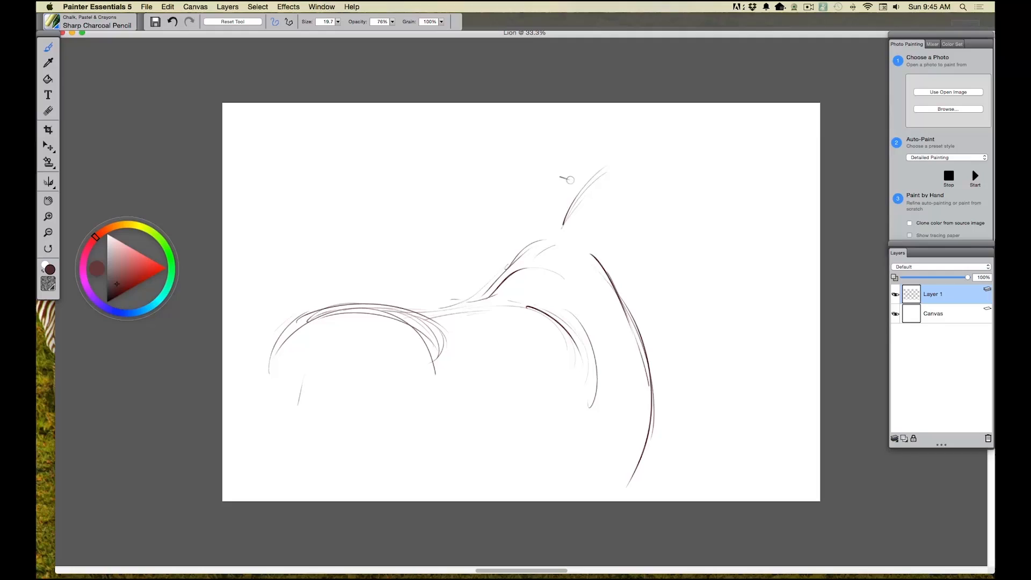
# - Sketch the chest, shoulder and lower belly contours with loose curved strokes
pyautogui.moveTo(626, 305); pyautogui.dragTo(656, 430)
pyautogui.moveTo(591, 371); pyautogui.dragTo(584, 438)
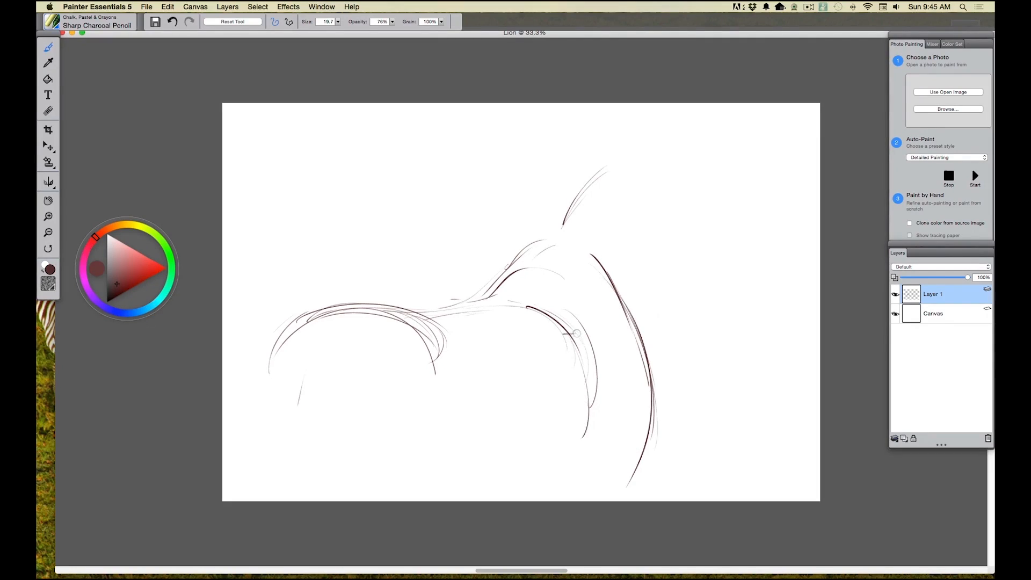
pyautogui.moveTo(565, 348); pyautogui.dragTo(560, 436)
pyautogui.moveTo(581, 382)
pyautogui.mouseDown()
pyautogui.moveTo(547, 490)
pyautogui.moveTo(554, 439)
pyautogui.moveTo(537, 432)
pyautogui.mouseUp()
pyautogui.moveTo(500, 400)
pyautogui.mouseDown()
pyautogui.moveTo(474, 398)
pyautogui.moveTo(518, 427)
pyautogui.mouseUp()
pyautogui.moveTo(439, 358); pyautogui.dragTo(432, 380)
# - Sketch the withers, arched neck, forehead and throat lines, and strengthen the front of the chest
pyautogui.moveTo(332, 307)
pyautogui.mouseDown()
pyautogui.moveTo(268, 349)
pyautogui.moveTo(588, 285)
pyautogui.mouseUp()
pyautogui.moveTo(571, 247); pyautogui.dragTo(636, 371)
pyautogui.moveTo(543, 236)
pyautogui.mouseDown()
pyautogui.moveTo(559, 189)
pyautogui.moveTo(636, 157)
pyautogui.mouseUp()
pyautogui.moveTo(565, 191)
pyautogui.mouseDown()
pyautogui.moveTo(623, 147)
pyautogui.moveTo(591, 164)
pyautogui.moveTo(670, 265)
pyautogui.mouseUp()
pyautogui.moveTo(647, 154)
pyautogui.mouseDown()
pyautogui.moveTo(670, 269)
pyautogui.moveTo(652, 314)
pyautogui.moveTo(660, 419)
pyautogui.mouseUp()
pyautogui.moveTo(647, 344); pyautogui.dragTo(636, 470)
pyautogui.moveTo(618, 151); pyautogui.dragTo(668, 164)
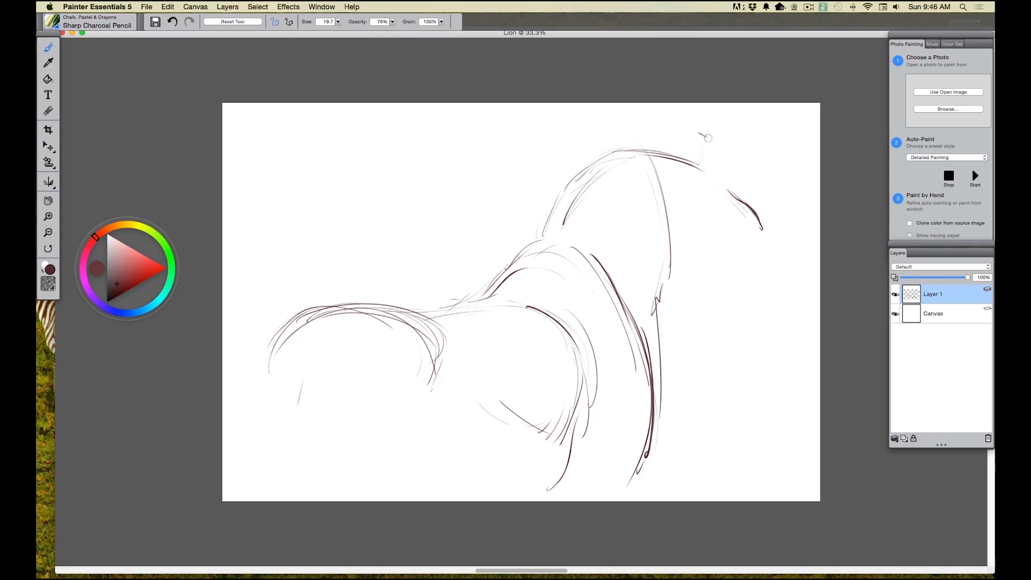
# - Outline the upright mane from forehead to withers and add a stroke along the nose bridge
pyautogui.moveTo(707, 138)
pyautogui.mouseDown()
pyautogui.moveTo(723, 126)
pyautogui.moveTo(588, 119)
pyautogui.moveTo(534, 158)
pyautogui.moveTo(505, 204)
pyautogui.moveTo(500, 282)
pyautogui.mouseUp()
pyautogui.moveTo(483, 212)
pyautogui.mouseDown()
pyautogui.moveTo(508, 298)
pyautogui.moveTo(517, 303)
pyautogui.moveTo(548, 260)
pyautogui.mouseUp()
pyautogui.moveTo(599, 157); pyautogui.dragTo(609, 151)
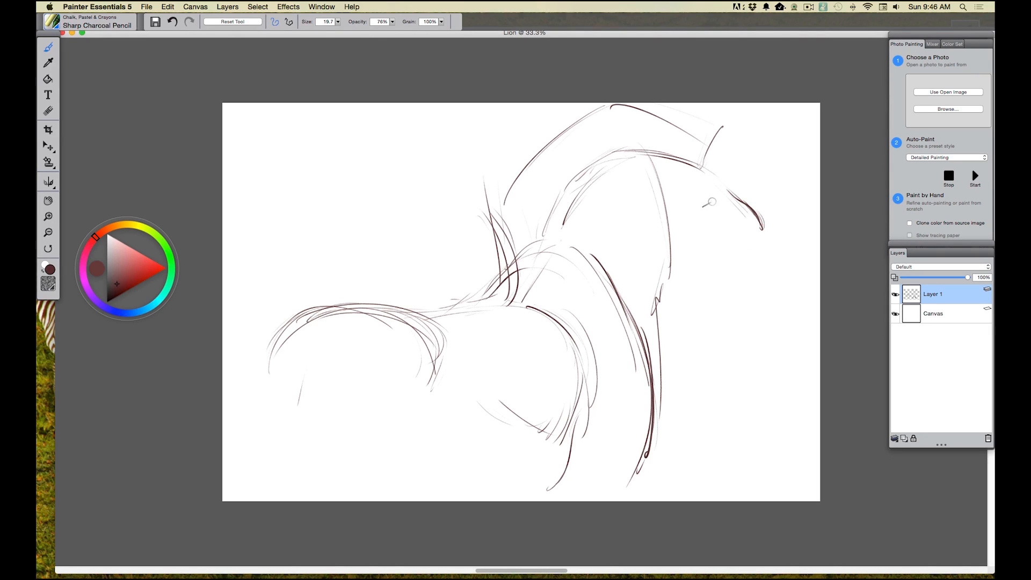
pyautogui.moveTo(739, 198)
pyautogui.mouseDown()
pyautogui.moveTo(768, 226)
pyautogui.moveTo(745, 205)
pyautogui.mouseUp()
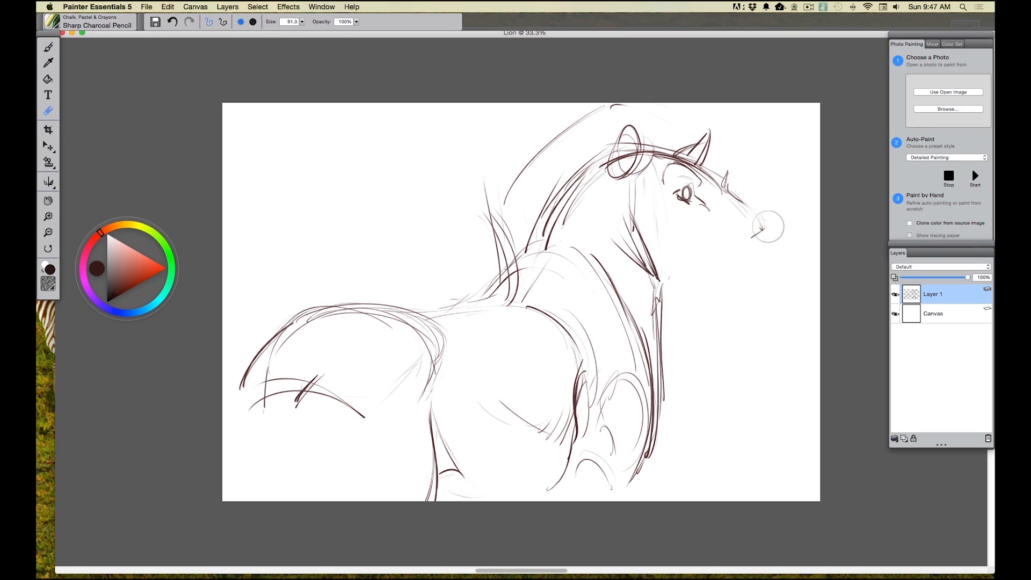
# - Return to the charcoal brush and redraw the tip of the nose with a shorter muzzle profile
pyautogui.press('b')
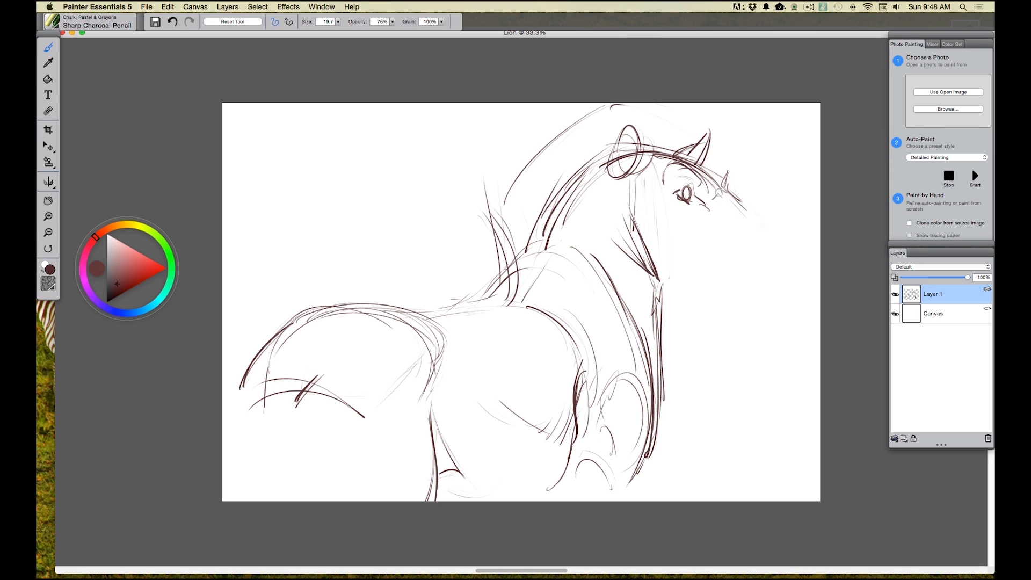
pyautogui.moveTo(745, 209)
pyautogui.mouseDown()
pyautogui.moveTo(773, 232)
pyautogui.moveTo(759, 249)
pyautogui.mouseUp()
pyautogui.moveTo(766, 224); pyautogui.dragTo(762, 241)
# - Sketch the flank folds, curved rib lines and short belly strokes across the torso
pyautogui.moveTo(419, 326)
pyautogui.mouseDown()
pyautogui.moveTo(301, 329)
pyautogui.moveTo(428, 375)
pyautogui.mouseUp()
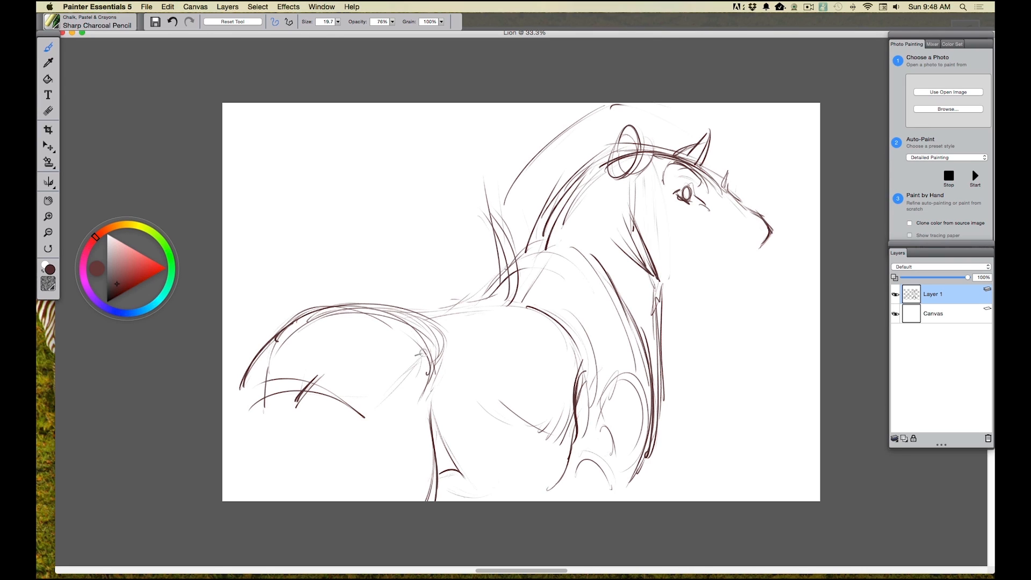
pyautogui.moveTo(398, 314)
pyautogui.mouseDown()
pyautogui.moveTo(441, 342)
pyautogui.moveTo(455, 392)
pyautogui.mouseUp()
pyautogui.moveTo(457, 347); pyautogui.dragTo(465, 372)
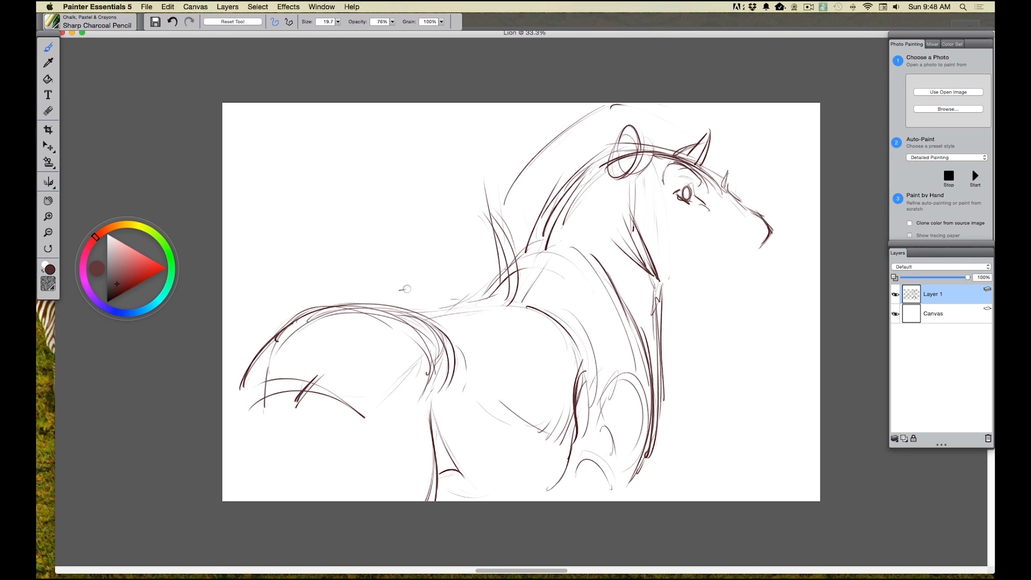
pyautogui.moveTo(504, 329); pyautogui.dragTo(507, 411)
pyautogui.moveTo(520, 341)
pyautogui.mouseDown()
pyautogui.moveTo(541, 446)
pyautogui.moveTo(529, 475)
pyautogui.mouseUp()
pyautogui.moveTo(524, 436)
pyautogui.mouseDown()
pyautogui.moveTo(532, 440)
pyautogui.moveTo(509, 462)
pyautogui.mouseUp()
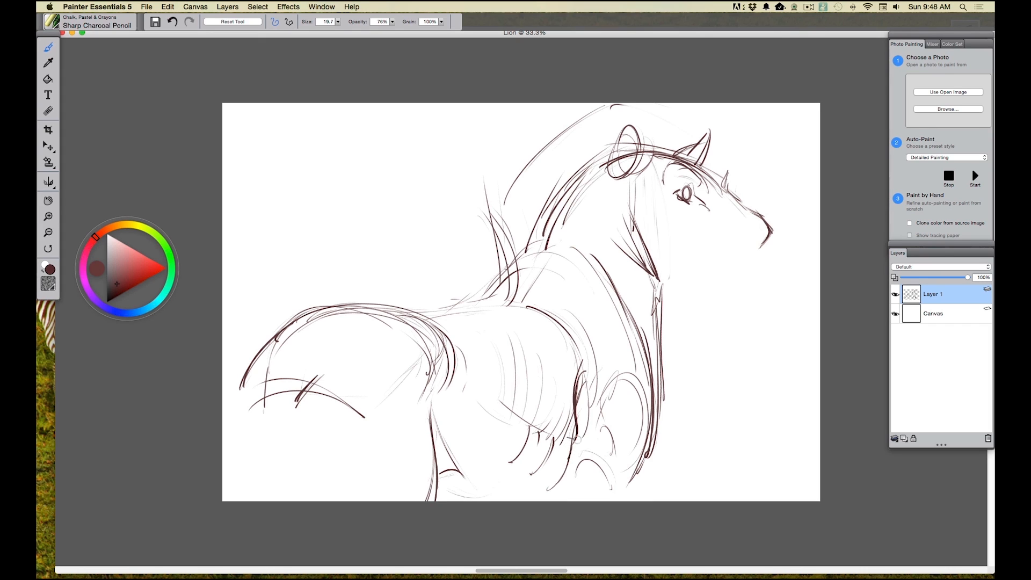
# - Darken the front edge of the chest and foreleg and sketch the underside at the canvas's lower edge
pyautogui.moveTo(644, 459); pyautogui.dragTo(637, 501)
pyautogui.moveTo(615, 454)
pyautogui.mouseDown()
pyautogui.moveTo(626, 450)
pyautogui.moveTo(636, 510)
pyautogui.mouseUp()
pyautogui.moveTo(638, 474); pyautogui.dragTo(644, 382)
pyautogui.moveTo(549, 487)
pyautogui.mouseDown()
pyautogui.moveTo(557, 501)
pyautogui.moveTo(528, 500)
pyautogui.mouseUp()
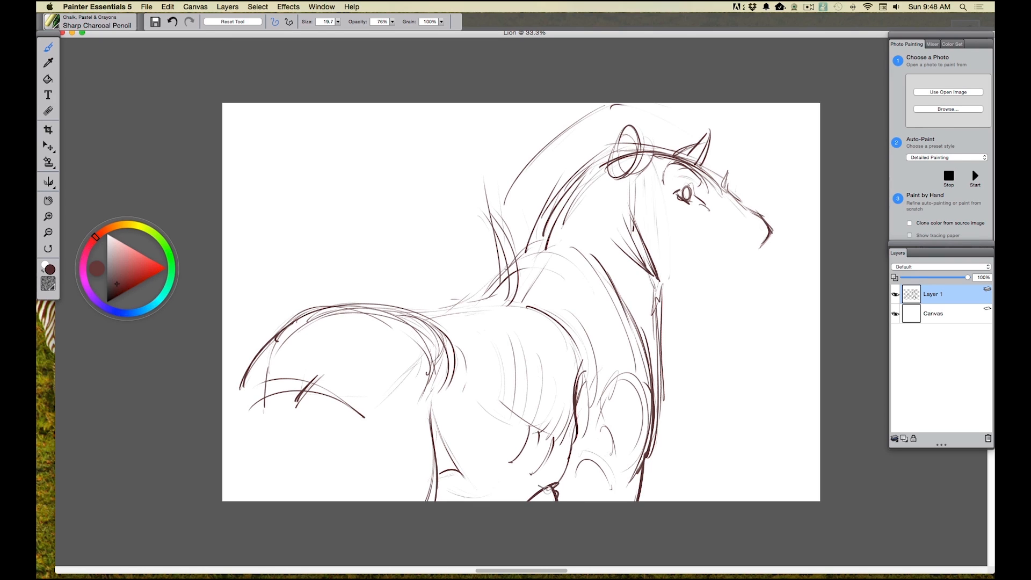
pyautogui.moveTo(552, 487); pyautogui.dragTo(524, 501)
# - Draw the hind leg lines down from the rump to the lower edge of the canvas
pyautogui.moveTo(427, 461); pyautogui.dragTo(431, 503)
pyautogui.moveTo(310, 396); pyautogui.dragTo(290, 499)
pyautogui.moveTo(270, 382); pyautogui.dragTo(254, 458)
pyautogui.moveTo(245, 377); pyautogui.dragTo(235, 400)
# - Reinforce the rear and upper contours of the rump with repeated curved strokes
pyautogui.moveTo(230, 442); pyautogui.dragTo(258, 356)
pyautogui.moveTo(226, 414); pyautogui.dragTo(306, 313)
pyautogui.moveTo(225, 438); pyautogui.dragTo(305, 313)
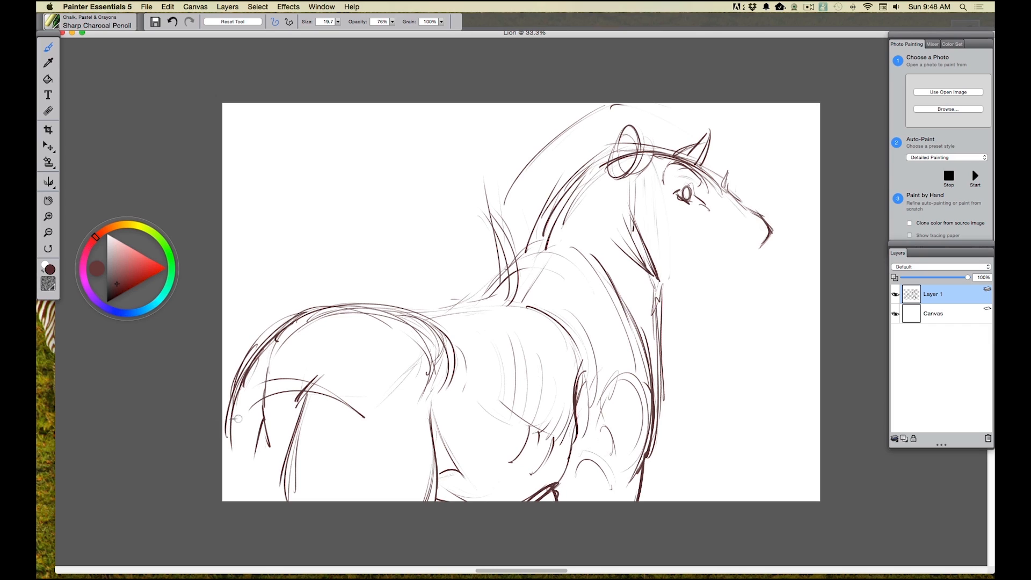
pyautogui.moveTo(232, 410); pyautogui.dragTo(212, 456)
pyautogui.moveTo(289, 320); pyautogui.dragTo(432, 342)
pyautogui.moveTo(300, 321)
pyautogui.mouseDown()
pyautogui.moveTo(427, 325)
pyautogui.moveTo(440, 346)
pyautogui.mouseUp()
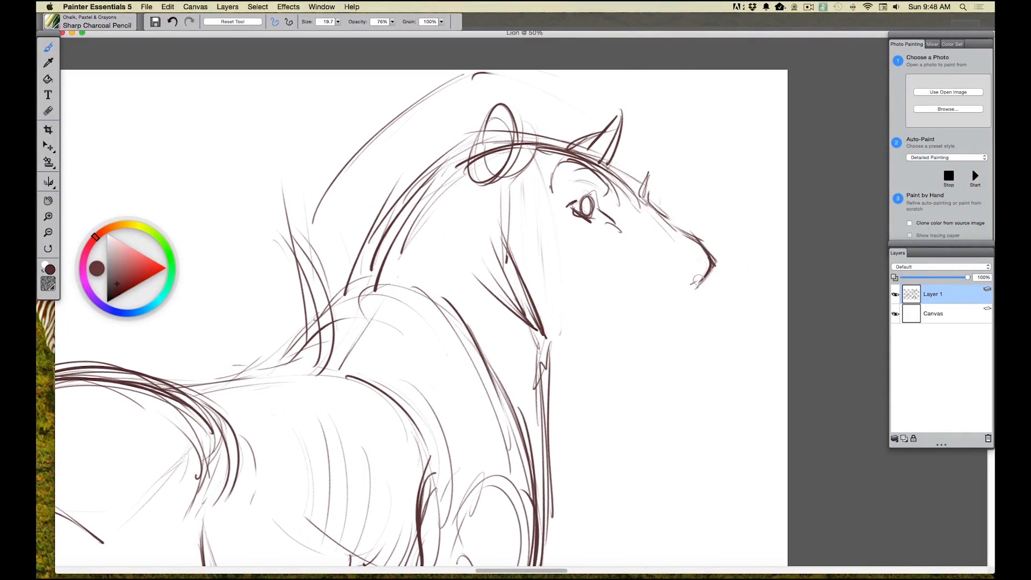
# - Refine the tip of the nose and the bridge of the muzzle with small strokes
pyautogui.moveTo(713, 261)
pyautogui.mouseDown()
pyautogui.moveTo(678, 270)
pyautogui.moveTo(648, 251)
pyautogui.moveTo(699, 273)
pyautogui.moveTo(710, 265)
pyautogui.mouseUp()
pyautogui.moveTo(681, 246); pyautogui.dragTo(687, 242)
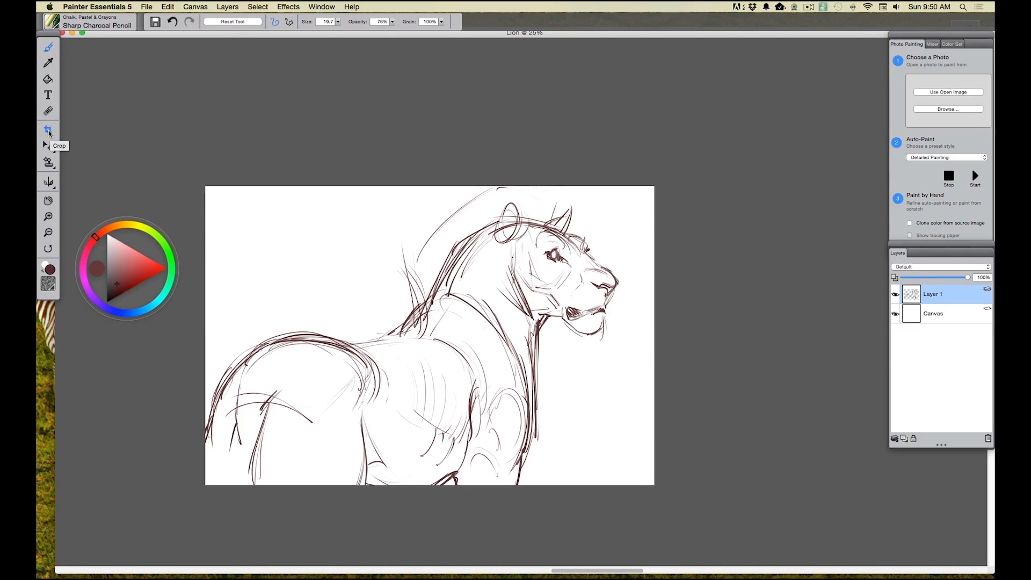
# - Select the face with a freehand lasso and scale it down slightly with the Transform tool
pyautogui.moveTo(52, 152); pyautogui.dragTo(97, 147)
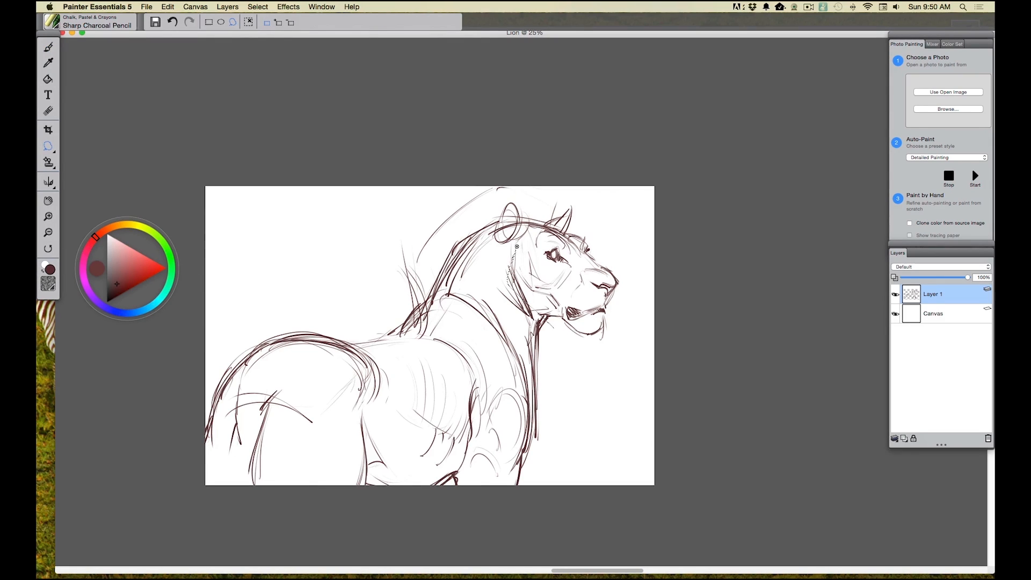
pyautogui.moveTo(550, 327); pyautogui.dragTo(547, 322)
pyautogui.click(49, 147)
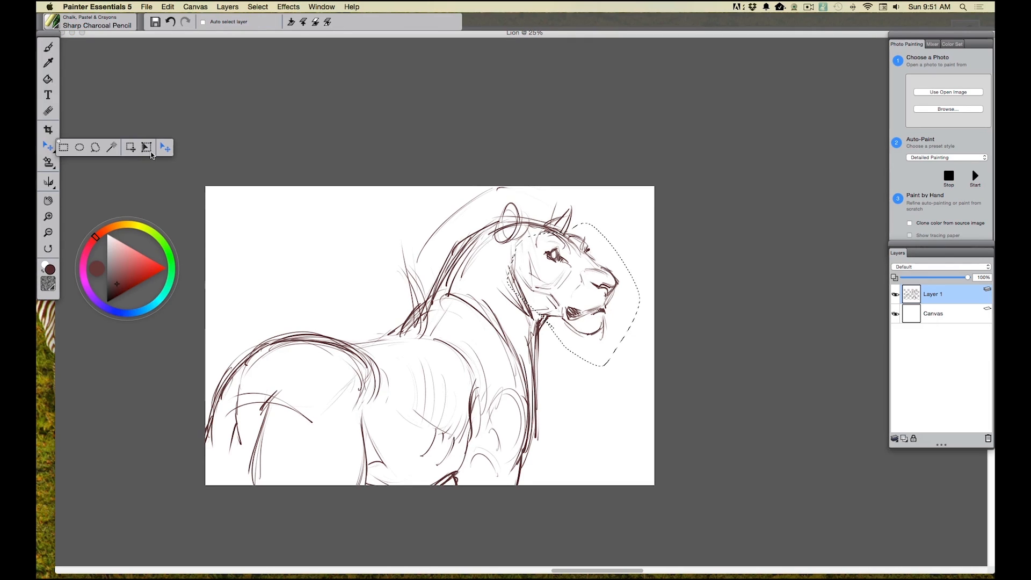
pyautogui.click(147, 150)
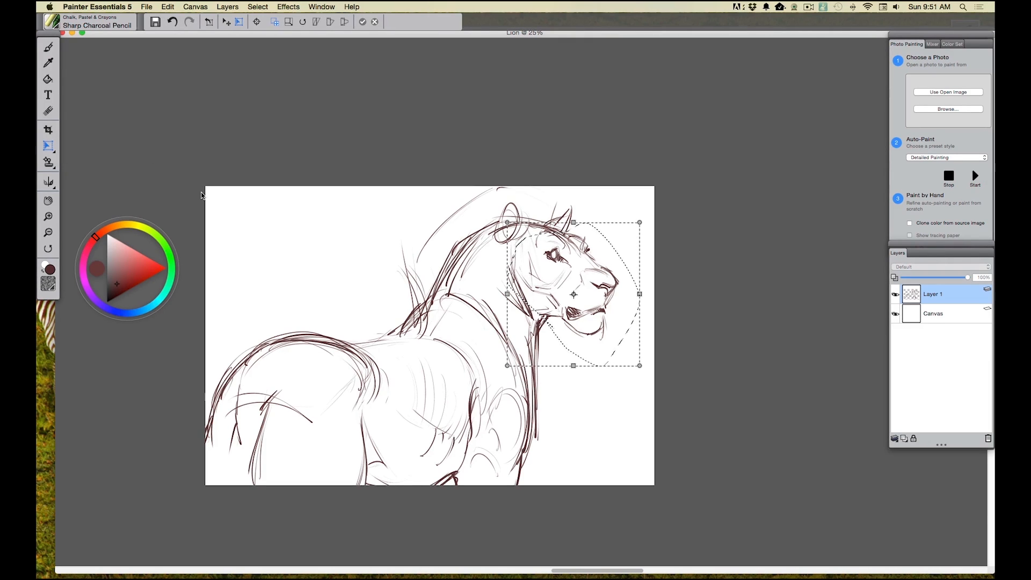
pyautogui.moveTo(640, 366); pyautogui.dragTo(630, 357)
pyautogui.press('Return')
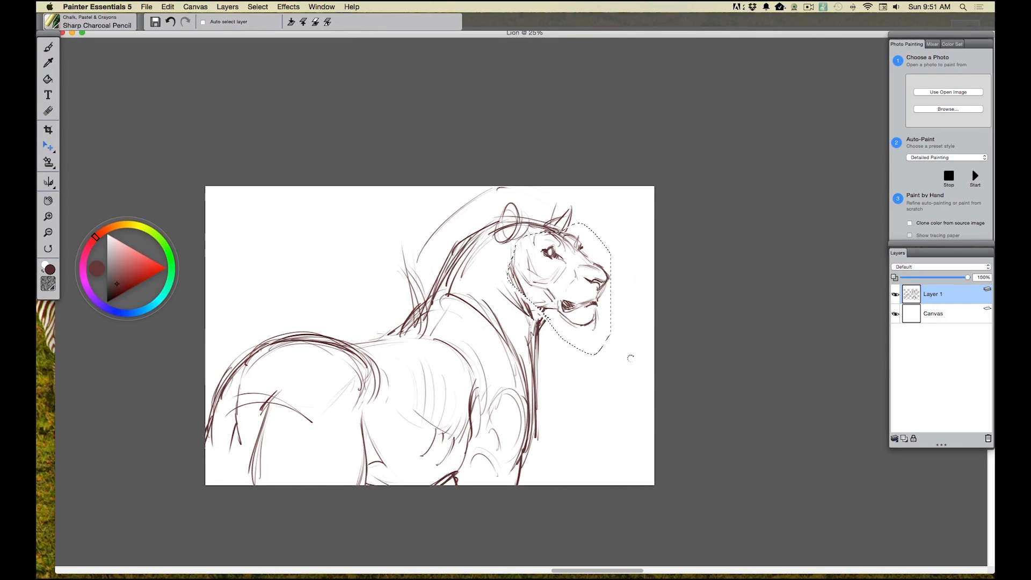
# - Return to the brush and clear the selection around the face
pyautogui.press('b')
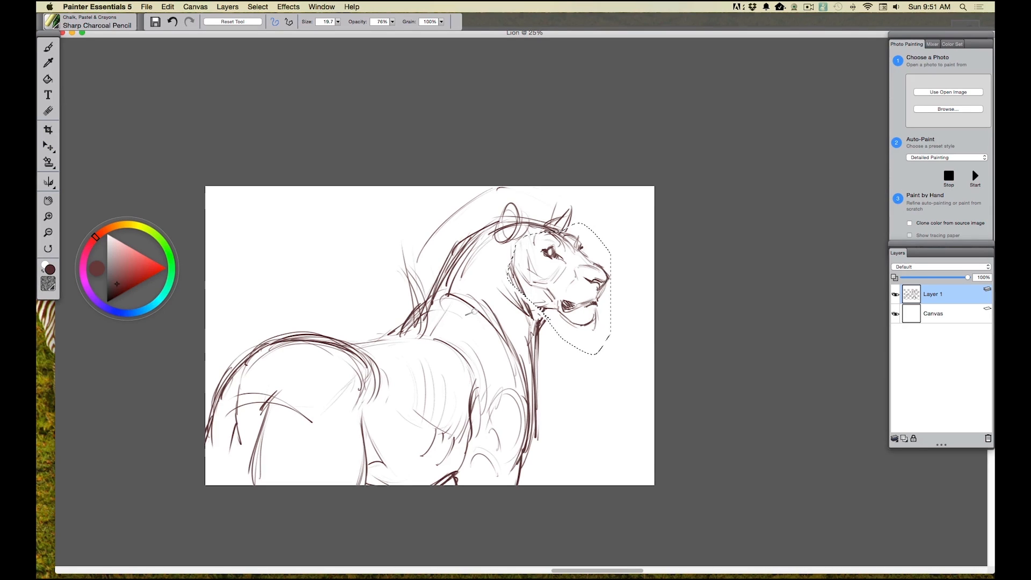
pyautogui.click(256, 8)
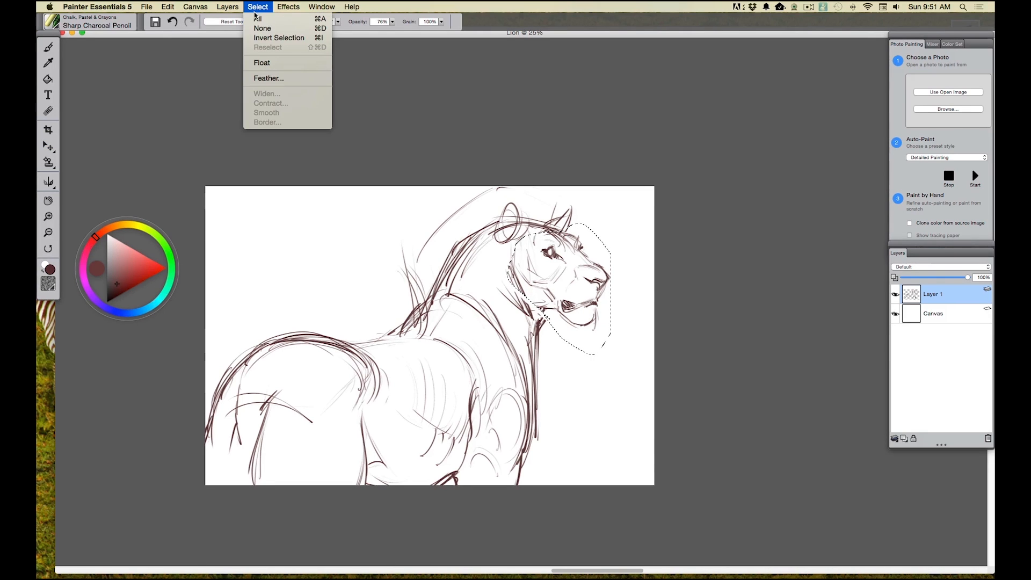
pyautogui.click(256, 30)
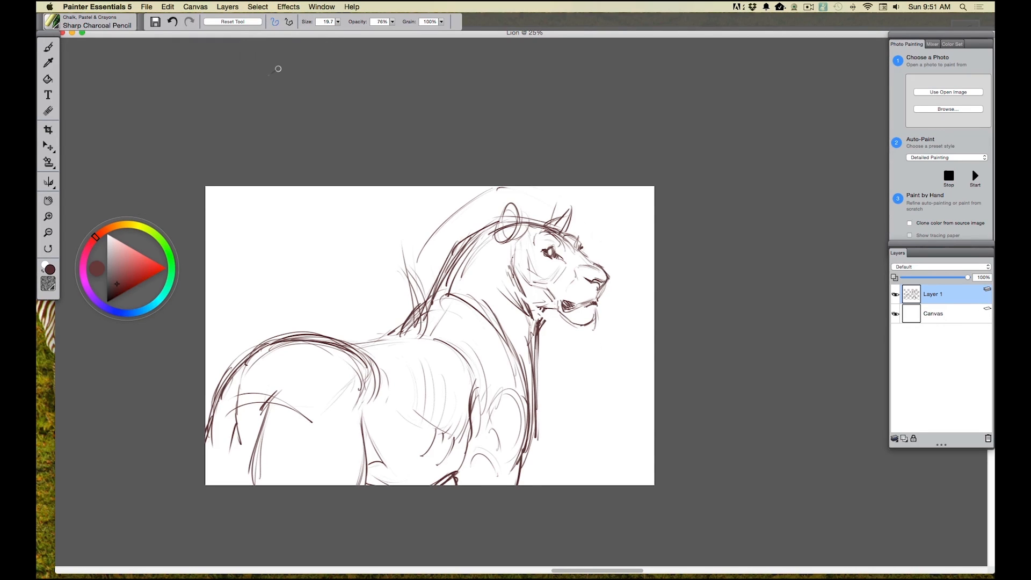
# - Touch up the far ear and shade the muzzle and mouth with hatching strokes
pyautogui.moveTo(551, 202); pyautogui.dragTo(550, 215)
pyautogui.press('super+equal')
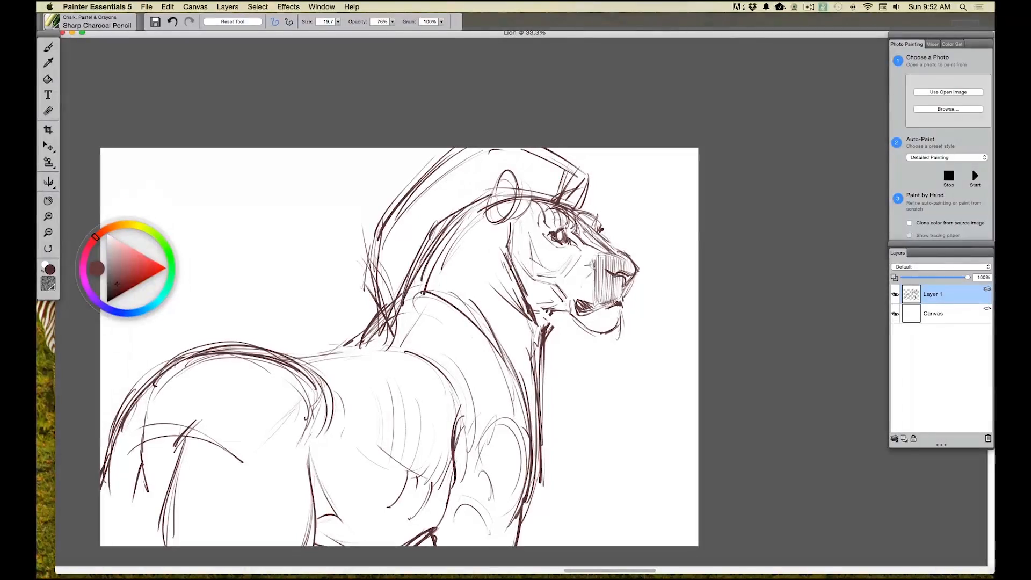
pyautogui.moveTo(588, 262)
pyautogui.mouseDown()
pyautogui.moveTo(582, 304)
pyautogui.moveTo(564, 304)
pyautogui.moveTo(572, 321)
pyautogui.moveTo(604, 336)
pyautogui.moveTo(611, 327)
pyautogui.mouseUp()
pyautogui.moveTo(609, 295); pyautogui.dragTo(576, 314)
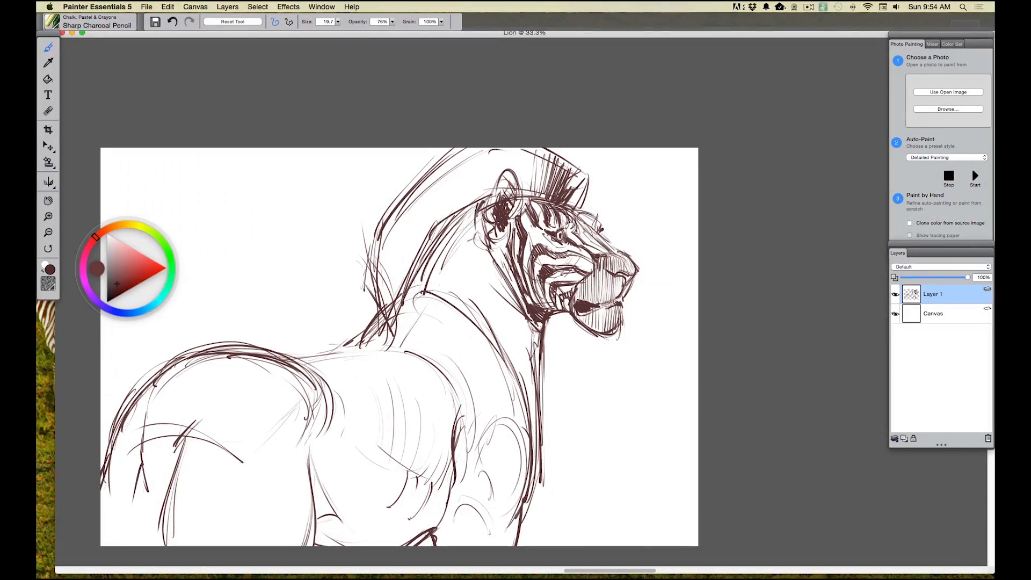
# - Draw a dark stripe behind the ear and a long curved stripe down the neck to the chest
pyautogui.moveTo(477, 208); pyautogui.dragTo(488, 253)
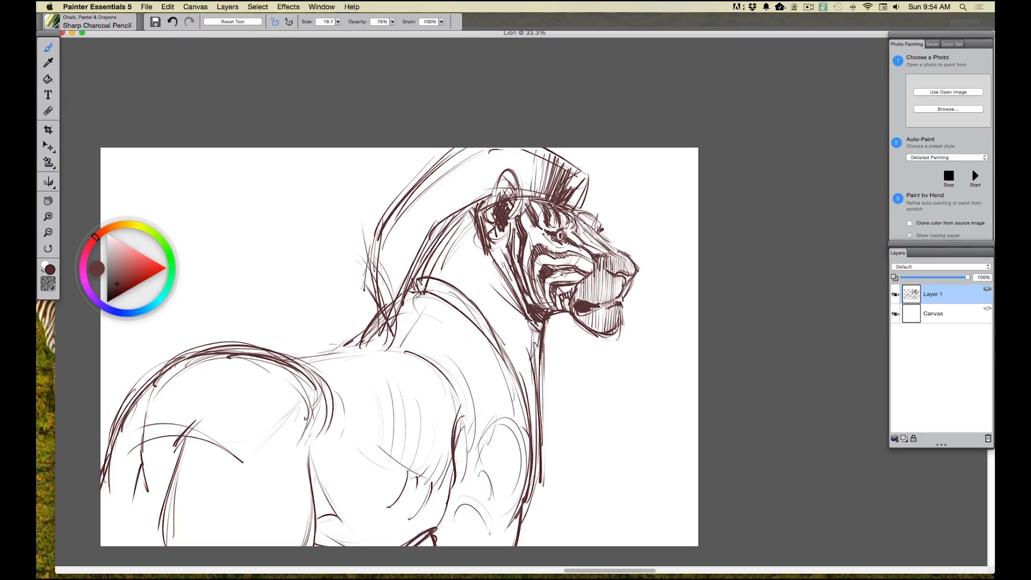
pyautogui.moveTo(419, 279); pyautogui.dragTo(473, 318)
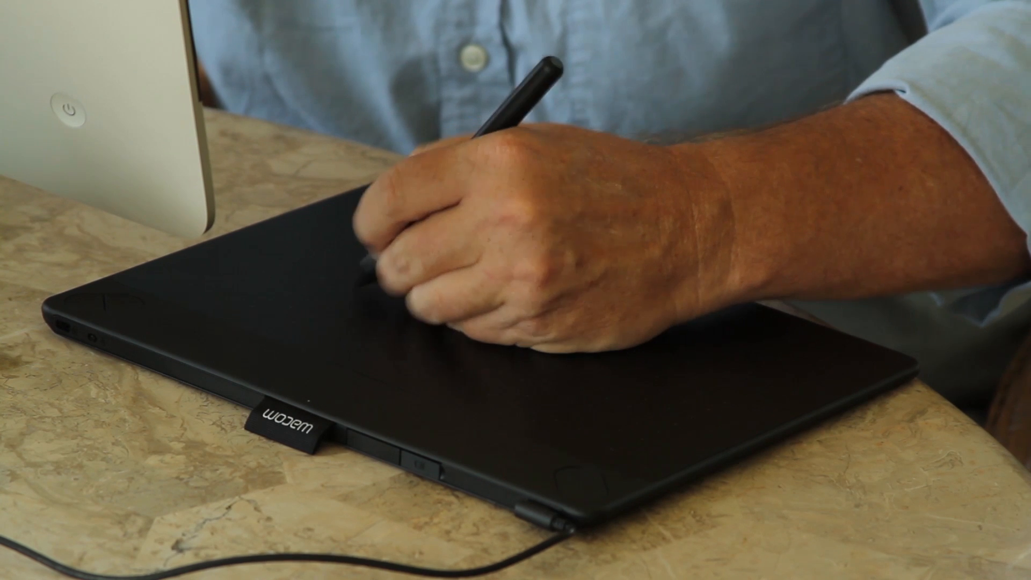
pyautogui.moveTo(508, 370); pyautogui.dragTo(528, 486)
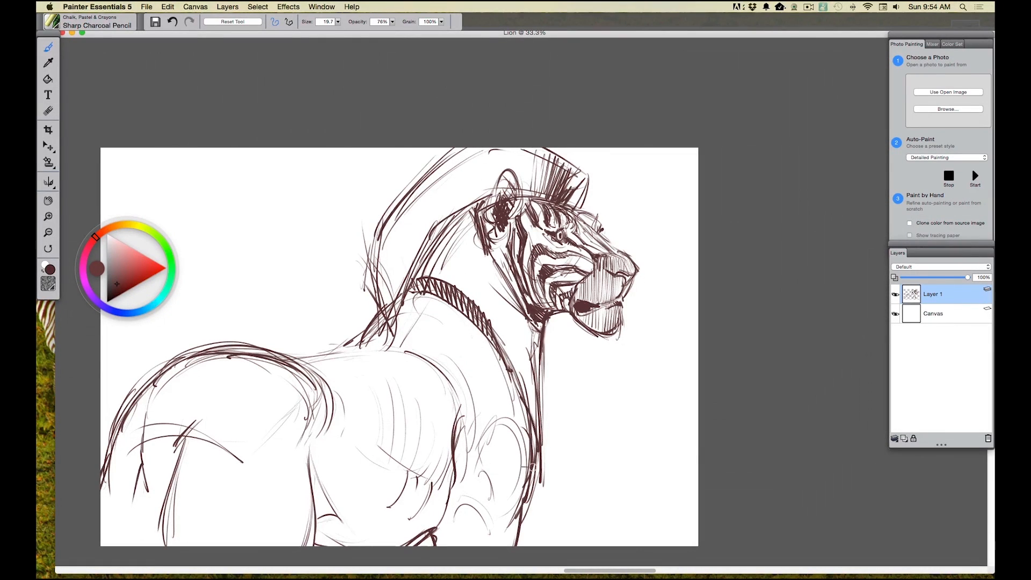
# - Fill the neck with more curved zebra stripes and add a stripe at the upper foreleg
pyautogui.moveTo(537, 446); pyautogui.dragTo(488, 321)
pyautogui.moveTo(537, 395)
pyautogui.mouseDown()
pyautogui.moveTo(497, 311)
pyautogui.moveTo(463, 274)
pyautogui.mouseUp()
pyautogui.moveTo(497, 314); pyautogui.dragTo(418, 258)
pyautogui.moveTo(470, 279); pyautogui.dragTo(439, 254)
pyautogui.moveTo(489, 302); pyautogui.dragTo(442, 256)
pyautogui.moveTo(505, 318); pyautogui.dragTo(430, 250)
pyautogui.moveTo(515, 348)
pyautogui.mouseDown()
pyautogui.moveTo(475, 274)
pyautogui.moveTo(481, 289)
pyautogui.mouseUp()
pyautogui.moveTo(451, 472)
pyautogui.mouseDown()
pyautogui.moveTo(437, 509)
pyautogui.moveTo(429, 473)
pyautogui.moveTo(424, 527)
pyautogui.mouseUp()
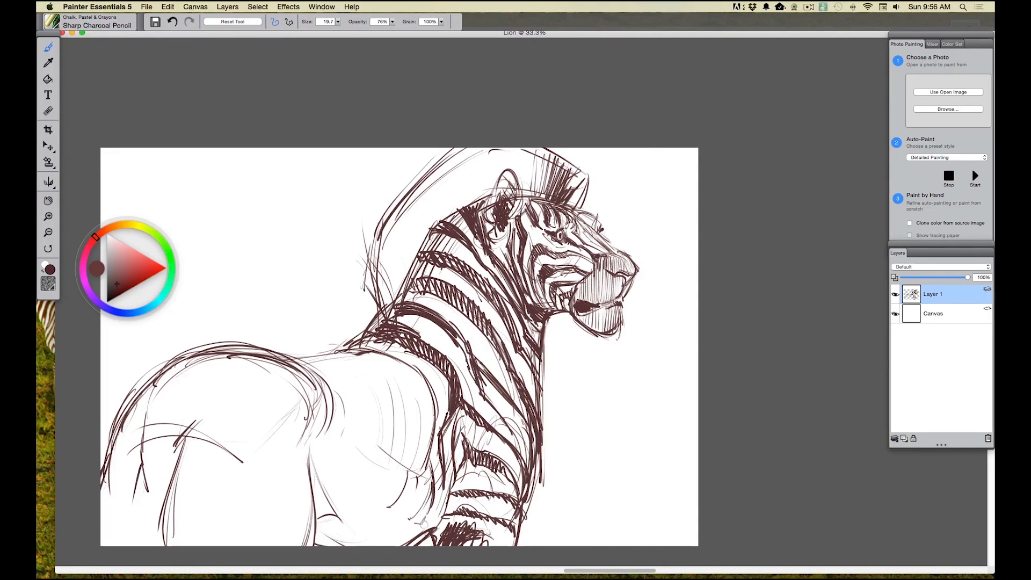
# - Draw and darken a curved vertical stripe on the torso just behind the shoulder
pyautogui.moveTo(408, 370)
pyautogui.mouseDown()
pyautogui.moveTo(349, 356)
pyautogui.moveTo(393, 360)
pyautogui.moveTo(425, 396)
pyautogui.mouseUp()
pyautogui.moveTo(378, 357)
pyautogui.mouseDown()
pyautogui.moveTo(430, 414)
pyautogui.moveTo(433, 402)
pyautogui.mouseUp()
pyautogui.moveTo(405, 368)
pyautogui.mouseDown()
pyautogui.moveTo(433, 411)
pyautogui.moveTo(411, 468)
pyautogui.mouseUp()
pyautogui.moveTo(422, 392); pyautogui.dragTo(414, 470)
pyautogui.moveTo(430, 411); pyautogui.dragTo(416, 475)
pyautogui.moveTo(427, 441); pyautogui.dragTo(417, 510)
pyautogui.moveTo(433, 465); pyautogui.dragTo(411, 540)
# - Add a second thick stripe curving from the back over the ribs to the belly, filling it with hatching
pyautogui.moveTo(307, 354)
pyautogui.mouseDown()
pyautogui.moveTo(361, 364)
pyautogui.moveTo(404, 406)
pyautogui.mouseUp()
pyautogui.moveTo(371, 367)
pyautogui.mouseDown()
pyautogui.moveTo(407, 405)
pyautogui.moveTo(411, 457)
pyautogui.mouseUp()
pyautogui.moveTo(397, 387); pyautogui.dragTo(405, 489)
pyautogui.moveTo(410, 443)
pyautogui.mouseDown()
pyautogui.moveTo(392, 497)
pyautogui.moveTo(397, 521)
pyautogui.mouseUp()
pyautogui.moveTo(409, 483); pyautogui.dragTo(384, 550)
pyautogui.moveTo(411, 513); pyautogui.dragTo(392, 548)
pyautogui.moveTo(401, 482)
pyautogui.mouseDown()
pyautogui.moveTo(404, 428)
pyautogui.moveTo(376, 376)
pyautogui.mouseUp()
pyautogui.moveTo(400, 422)
pyautogui.mouseDown()
pyautogui.moveTo(374, 371)
pyautogui.moveTo(356, 361)
pyautogui.moveTo(379, 371)
pyautogui.moveTo(324, 363)
pyautogui.mouseUp()
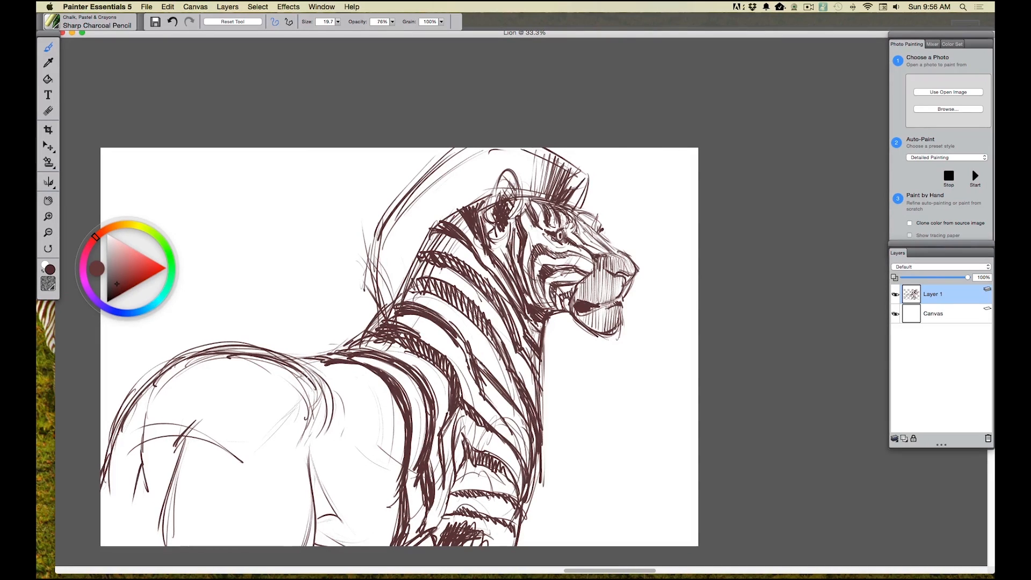
# - Start another curved stripe from the middle of the back down over the rear ribs
pyautogui.moveTo(299, 363)
pyautogui.mouseDown()
pyautogui.moveTo(344, 379)
pyautogui.moveTo(382, 429)
pyautogui.mouseUp()
pyautogui.moveTo(343, 367)
pyautogui.mouseDown()
pyautogui.moveTo(375, 436)
pyautogui.moveTo(369, 456)
pyautogui.mouseUp()
pyautogui.moveTo(359, 389)
pyautogui.mouseDown()
pyautogui.moveTo(374, 428)
pyautogui.moveTo(337, 370)
pyautogui.moveTo(356, 454)
pyautogui.moveTo(368, 411)
pyautogui.moveTo(360, 459)
pyautogui.moveTo(376, 462)
pyautogui.mouseUp()
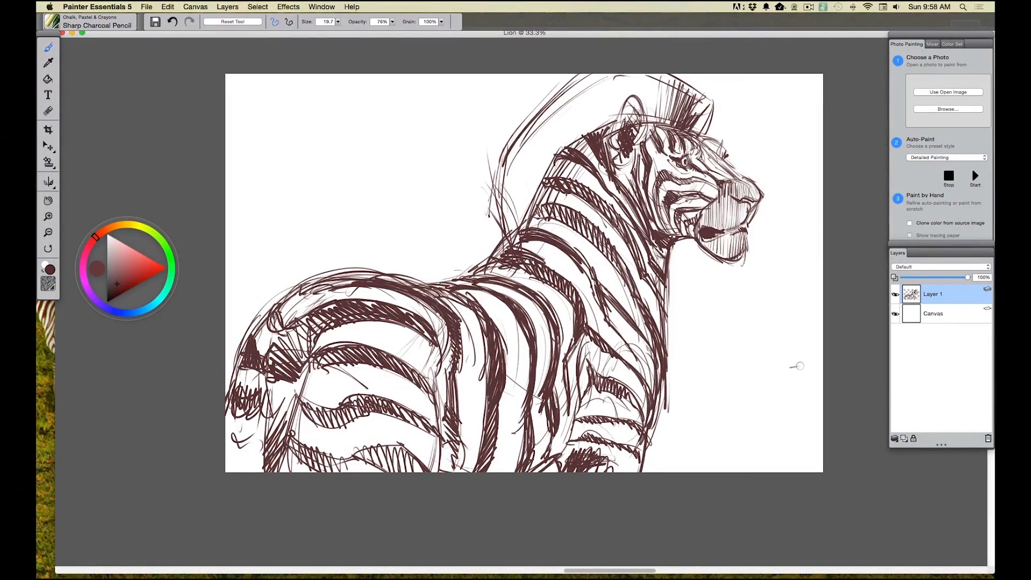
# - Hatch dark bands across the mane at the forehead and along the back of the neck down to the withers
pyautogui.moveTo(675, 84); pyautogui.dragTo(667, 125)
pyautogui.moveTo(662, 76); pyautogui.dragTo(652, 115)
pyautogui.moveTo(597, 96)
pyautogui.mouseDown()
pyautogui.moveTo(589, 132)
pyautogui.moveTo(556, 134)
pyautogui.moveTo(564, 122)
pyautogui.moveTo(560, 140)
pyautogui.moveTo(529, 161)
pyautogui.mouseUp()
pyautogui.moveTo(567, 115)
pyautogui.mouseDown()
pyautogui.moveTo(540, 151)
pyautogui.moveTo(491, 161)
pyautogui.mouseUp()
pyautogui.moveTo(544, 185)
pyautogui.mouseDown()
pyautogui.moveTo(494, 172)
pyautogui.moveTo(488, 226)
pyautogui.moveTo(525, 234)
pyautogui.moveTo(501, 242)
pyautogui.mouseUp()
pyautogui.moveTo(518, 246); pyautogui.dragTo(505, 260)
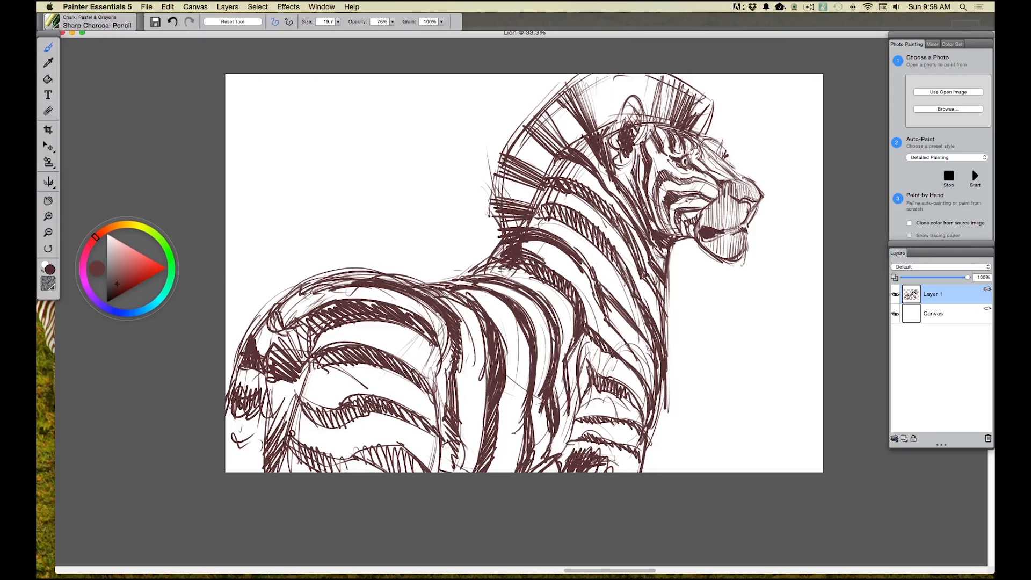
# - Hatch the remaining dark mane bands above and around the ear on top of the head
pyautogui.moveTo(593, 118)
pyautogui.mouseDown()
pyautogui.moveTo(580, 78)
pyautogui.moveTo(570, 80)
pyautogui.moveTo(633, 66)
pyautogui.mouseUp()
pyautogui.moveTo(648, 103)
pyautogui.mouseDown()
pyautogui.moveTo(642, 67)
pyautogui.moveTo(641, 76)
pyautogui.mouseUp()
pyautogui.moveTo(655, 114); pyautogui.dragTo(651, 75)
pyautogui.moveTo(652, 119); pyautogui.dragTo(649, 76)
pyautogui.moveTo(666, 118)
pyautogui.mouseDown()
pyautogui.moveTo(670, 74)
pyautogui.moveTo(652, 95)
pyautogui.mouseUp()
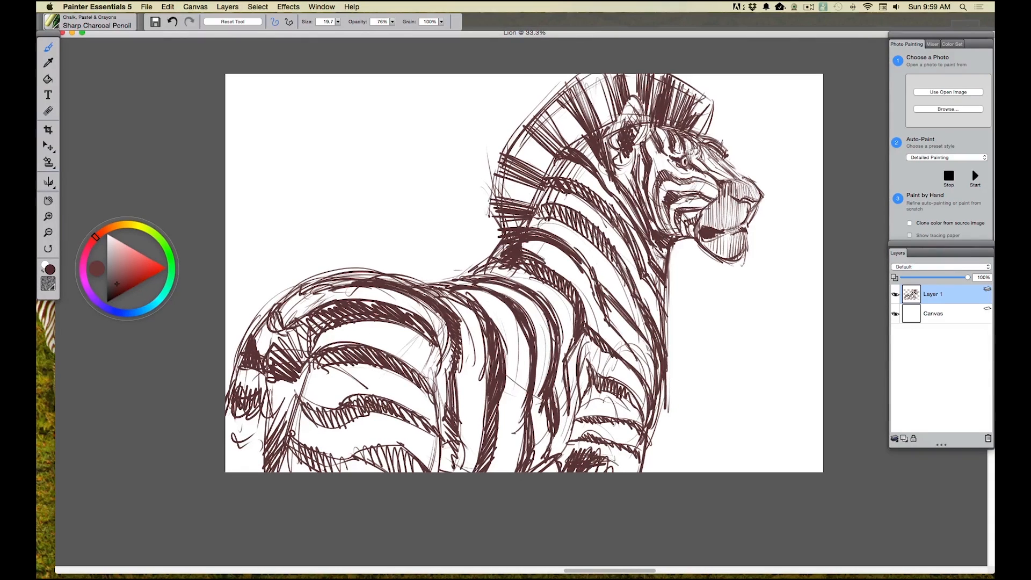
# - Touch up the markings beside the eye and sketch loose vertical grass strokes on the ground in front of the chest
pyautogui.moveTo(688, 138); pyautogui.dragTo(693, 165)
pyautogui.moveTo(780, 409); pyautogui.dragTo(779, 451)
pyautogui.moveTo(814, 405)
pyautogui.mouseDown()
pyautogui.moveTo(774, 410)
pyautogui.moveTo(770, 453)
pyautogui.mouseUp()
pyautogui.moveTo(757, 382); pyautogui.dragTo(759, 450)
pyautogui.moveTo(752, 400); pyautogui.dragTo(722, 456)
pyautogui.moveTo(703, 400); pyautogui.dragTo(712, 470)
pyautogui.moveTo(672, 387); pyautogui.dragTo(697, 471)
pyautogui.moveTo(673, 414); pyautogui.dragTo(658, 473)
# - Add slanted shading strokes along the lower body, from the chest and front leg across the belly to the hind leg
pyautogui.moveTo(665, 419)
pyautogui.mouseDown()
pyautogui.moveTo(651, 473)
pyautogui.moveTo(628, 452)
pyautogui.mouseUp()
pyautogui.moveTo(635, 416); pyautogui.dragTo(618, 473)
pyautogui.moveTo(602, 387); pyautogui.dragTo(586, 419)
pyautogui.moveTo(628, 445); pyautogui.dragTo(613, 466)
pyautogui.moveTo(608, 393); pyautogui.dragTo(587, 440)
pyautogui.moveTo(609, 444); pyautogui.dragTo(595, 496)
pyautogui.moveTo(533, 414); pyautogui.dragTo(496, 474)
pyautogui.moveTo(514, 448); pyautogui.dragTo(489, 473)
pyautogui.moveTo(430, 412); pyautogui.dragTo(407, 470)
pyautogui.moveTo(418, 440); pyautogui.dragTo(398, 455)
pyautogui.moveTo(371, 419)
pyautogui.mouseDown()
pyautogui.moveTo(359, 427)
pyautogui.moveTo(359, 477)
pyautogui.mouseUp()
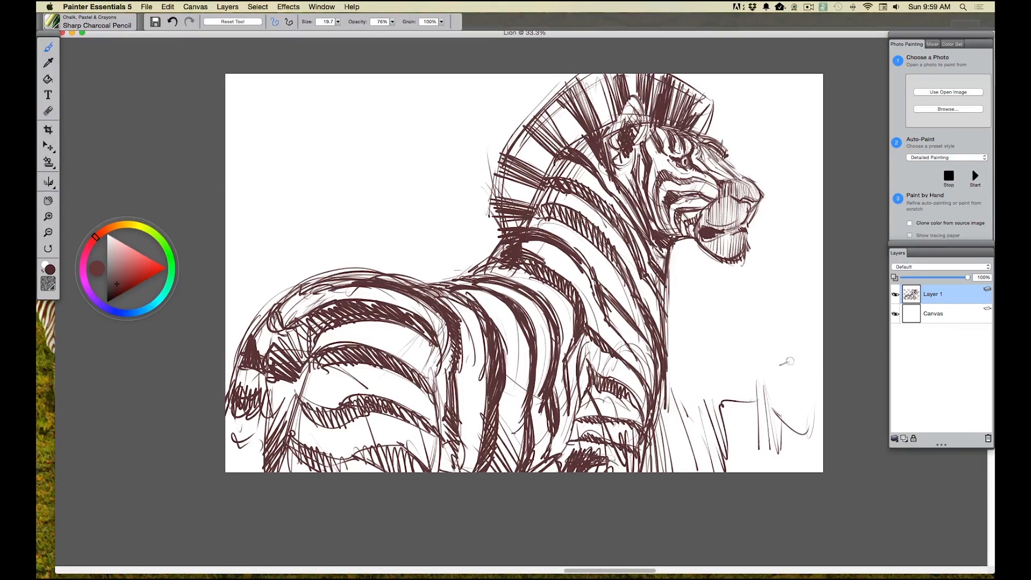
# - Sketch the horizon line in front of the chest and behind the rump, with a short ground line across the grass
pyautogui.moveTo(764, 385)
pyautogui.mouseDown()
pyautogui.moveTo(661, 387)
pyautogui.moveTo(730, 387)
pyautogui.mouseUp()
pyautogui.moveTo(769, 383)
pyautogui.mouseDown()
pyautogui.moveTo(822, 380)
pyautogui.moveTo(661, 385)
pyautogui.moveTo(822, 381)
pyautogui.mouseUp()
pyautogui.moveTo(672, 385); pyautogui.dragTo(825, 409)
pyautogui.moveTo(223, 376); pyautogui.dragTo(234, 378)
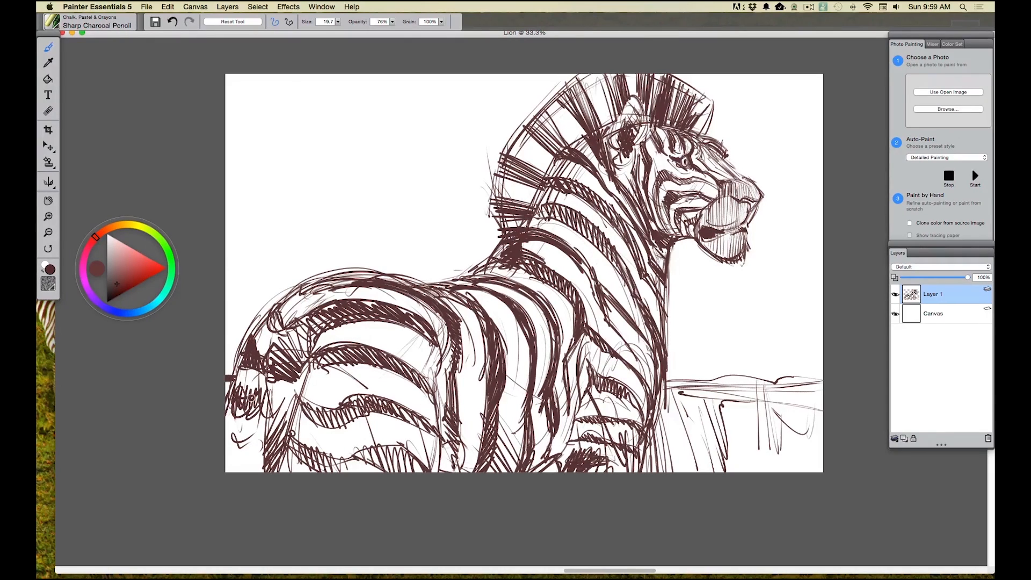
pyautogui.moveTo(746, 412); pyautogui.dragTo(674, 417)
# - Sketch slanting background lines behind the rump and outline billowing clouds in the sky above the back
pyautogui.moveTo(229, 264); pyautogui.dragTo(316, 288)
pyautogui.moveTo(232, 281); pyautogui.dragTo(302, 288)
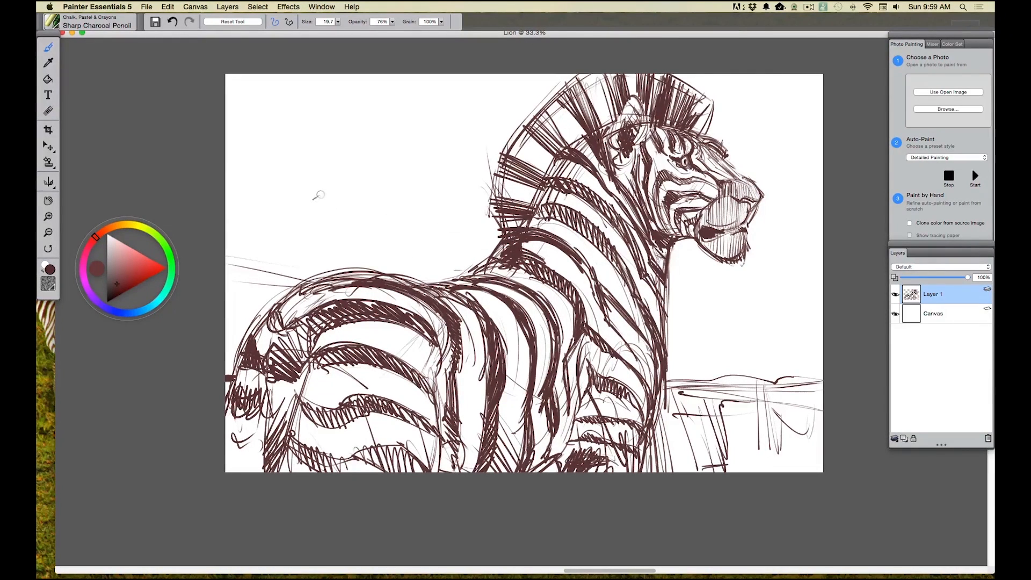
pyautogui.moveTo(304, 182)
pyautogui.mouseDown()
pyautogui.moveTo(322, 183)
pyautogui.moveTo(359, 251)
pyautogui.moveTo(333, 181)
pyautogui.moveTo(248, 160)
pyautogui.mouseUp()
pyautogui.moveTo(353, 190)
pyautogui.mouseDown()
pyautogui.moveTo(374, 128)
pyautogui.moveTo(476, 76)
pyautogui.moveTo(496, 79)
pyautogui.mouseUp()
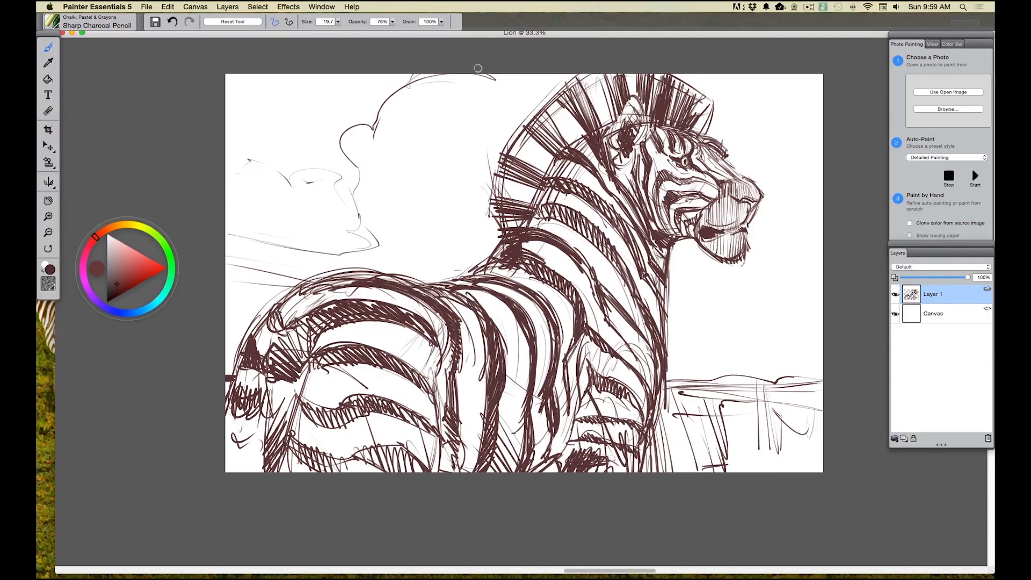
# - Sketch light cloud contours in front of the face and horizontal streaks in the sky above the horizon before the chest
pyautogui.moveTo(769, 74)
pyautogui.mouseDown()
pyautogui.moveTo(768, 129)
pyautogui.moveTo(729, 152)
pyautogui.mouseUp()
pyautogui.moveTo(729, 273)
pyautogui.mouseDown()
pyautogui.moveTo(779, 301)
pyautogui.moveTo(670, 314)
pyautogui.moveTo(821, 326)
pyautogui.mouseUp()
pyautogui.moveTo(680, 331)
pyautogui.mouseDown()
pyautogui.moveTo(814, 338)
pyautogui.moveTo(666, 344)
pyautogui.mouseUp()
pyautogui.moveTo(765, 350); pyautogui.dragTo(669, 352)
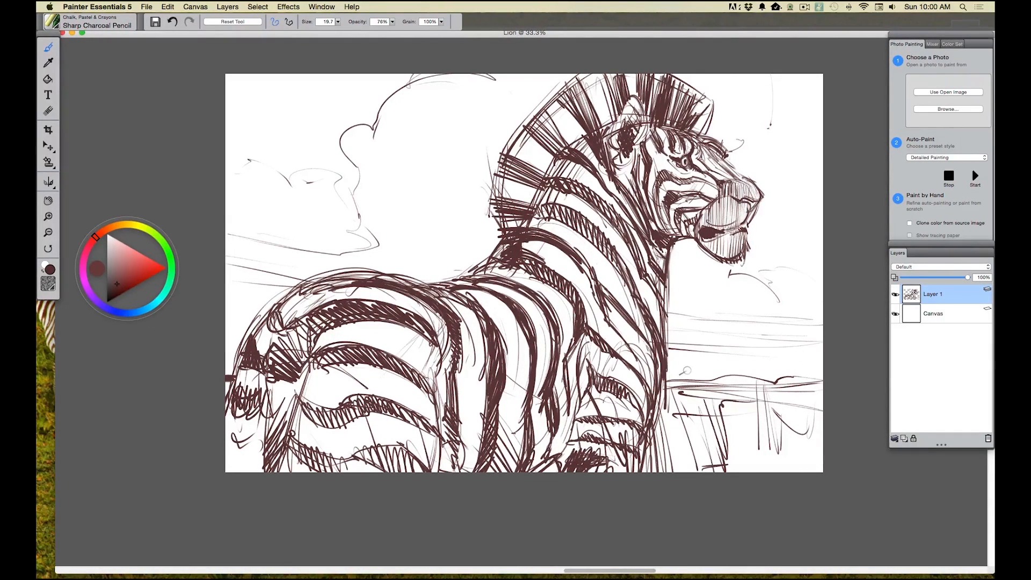
pyautogui.moveTo(810, 350); pyautogui.dragTo(679, 352)
pyautogui.moveTo(833, 346); pyautogui.dragTo(674, 339)
pyautogui.moveTo(814, 366); pyautogui.dragTo(672, 355)
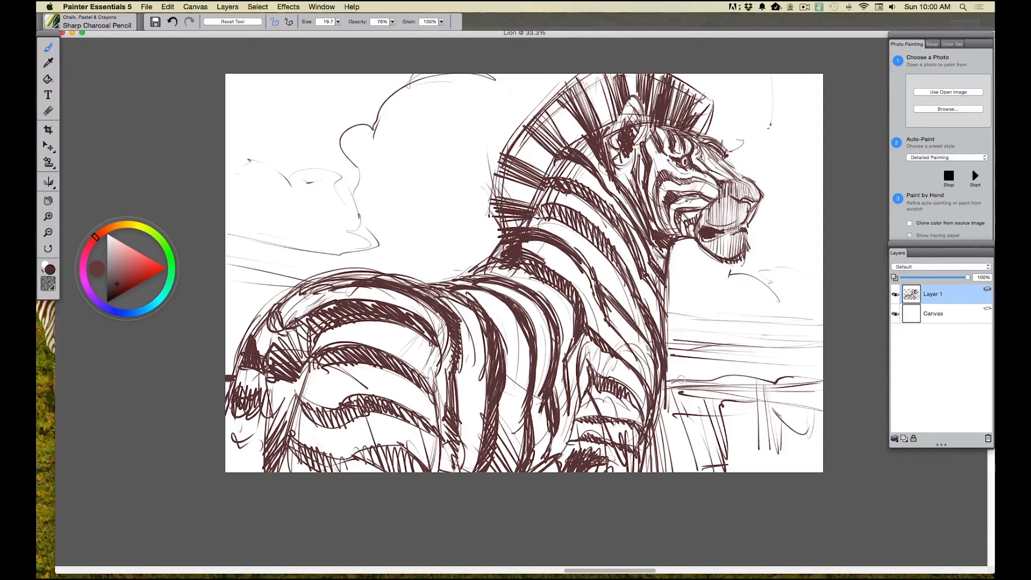